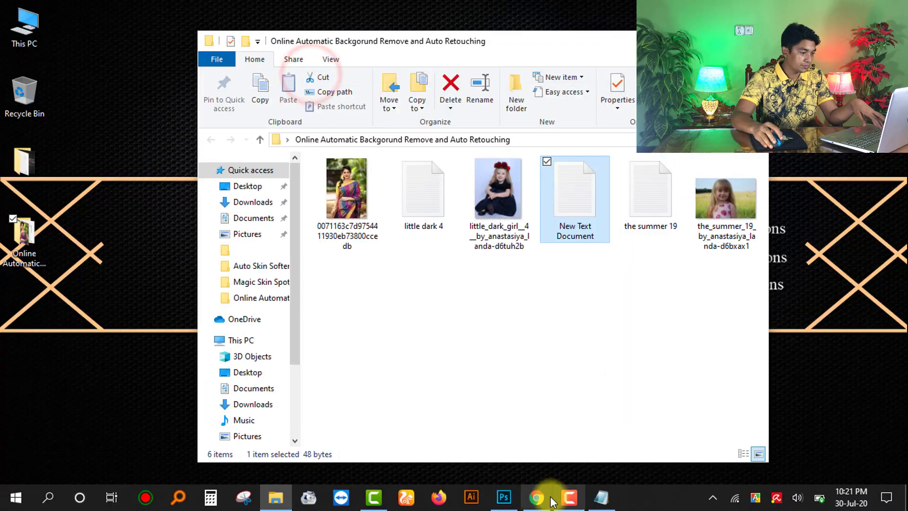
Step: Launch Chrome and go to the remove.bg website
left_click(537, 497)
type("https://www.remove.bg/")
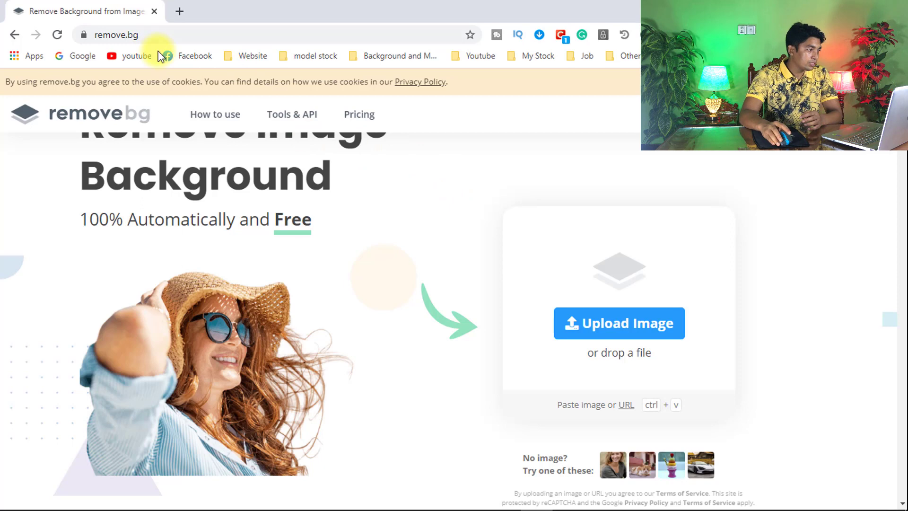
Step: Select the remove.bg address and bring up the Upload Image file chooser
left_click(151, 34)
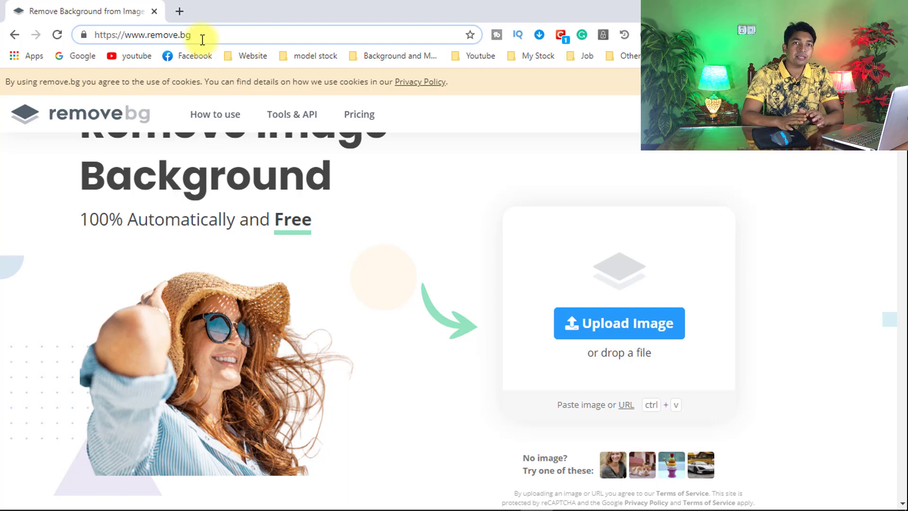
left_click_drag(193, 35, 95, 35)
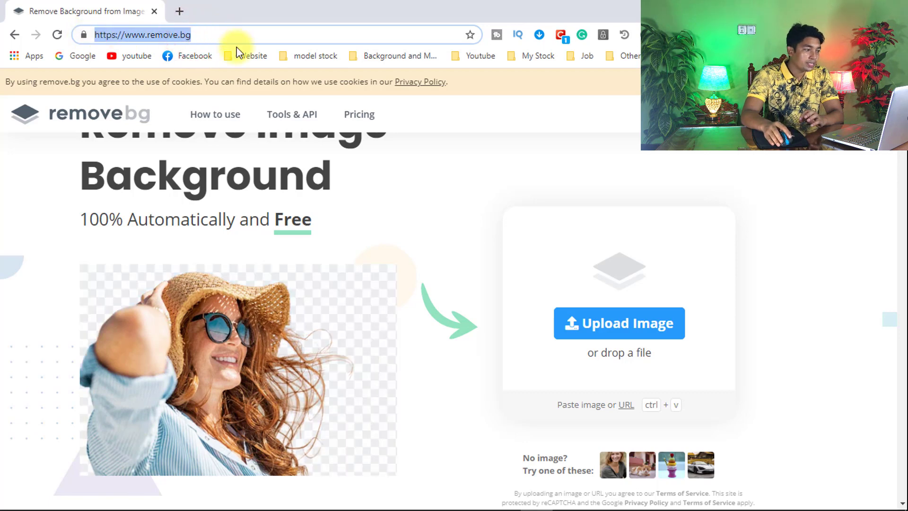
left_click(624, 325)
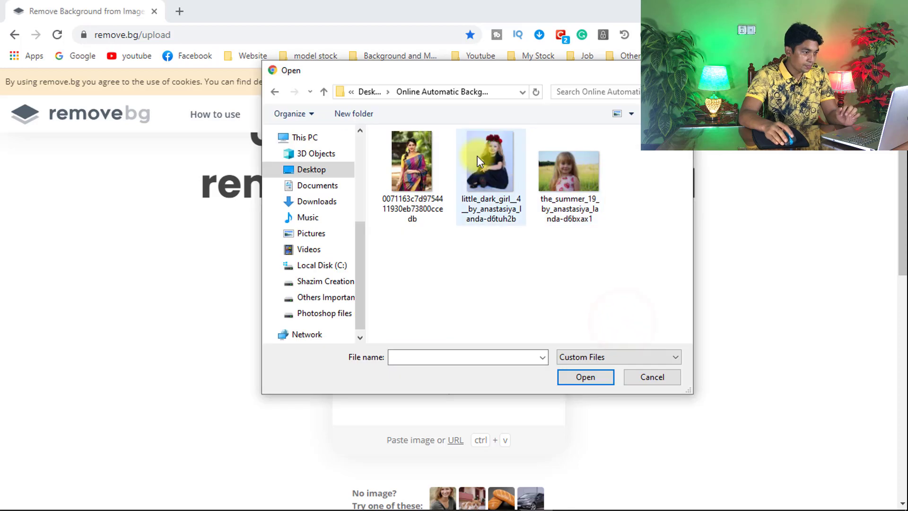
Step: Upload the little_dark_girl photo of the rose-crown girl for background removal
left_click(498, 168)
left_click(582, 375)
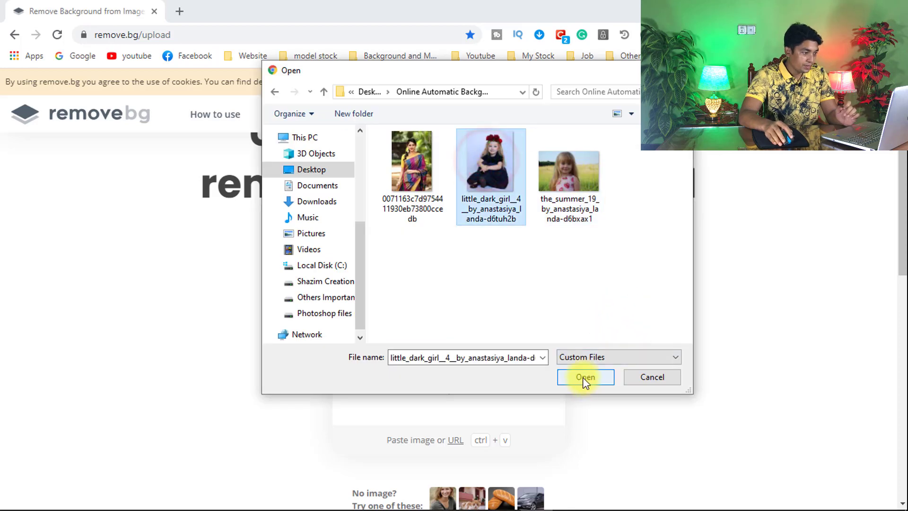
left_click(585, 378)
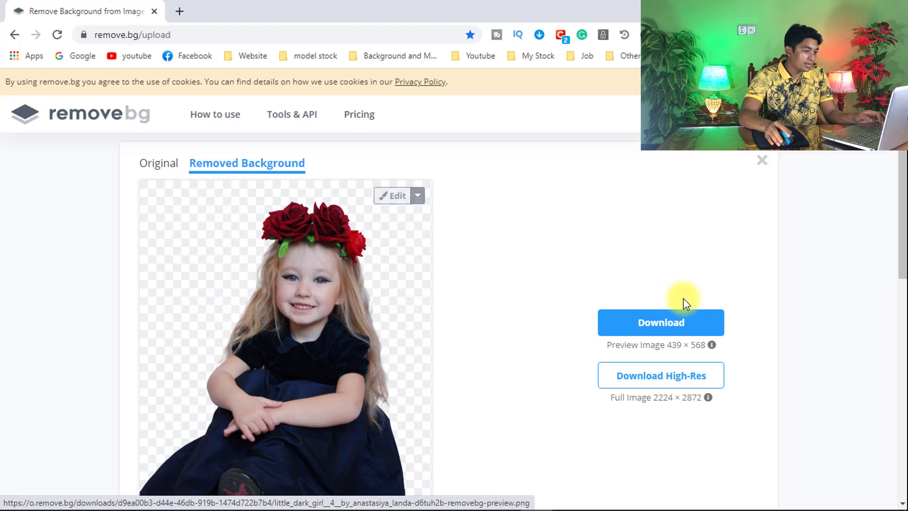
Step: Download the cut-out preview PNG and view it in the Downloads folder
left_click(675, 319)
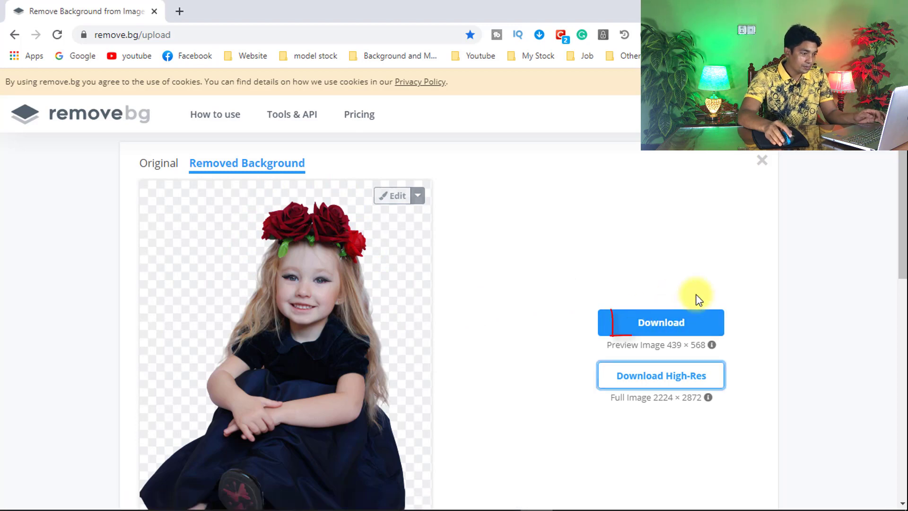
left_click(665, 321)
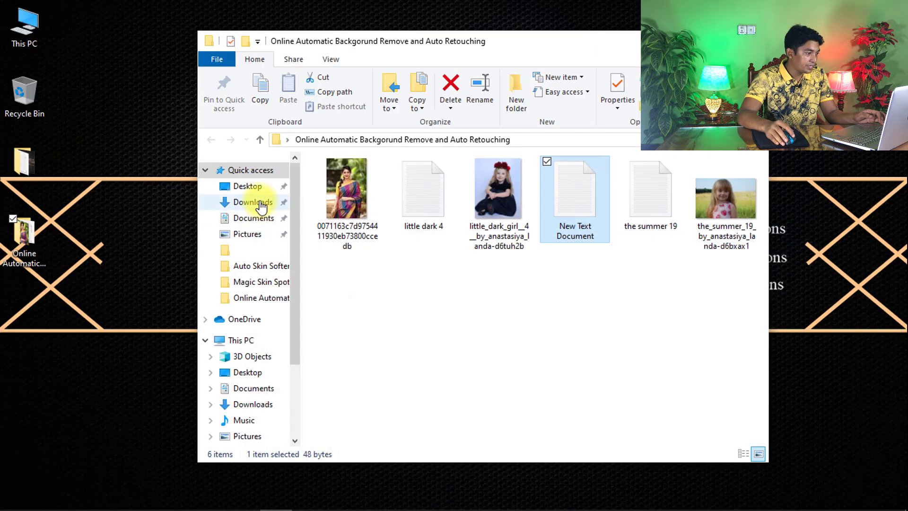
left_click(252, 202)
Step: Copy the downloaded cut-out PNG from Downloads onto the desktop
left_click(340, 203)
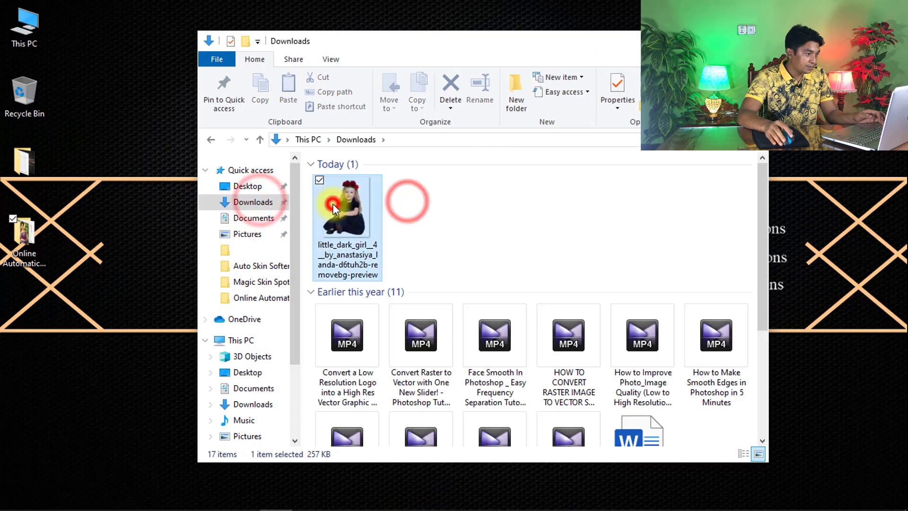
left_click_drag(340, 203, 140, 202)
key("alt+F4")
Step: View the desktop cut-out in Picasa, zooming to check its edges, then close it
left_click(134, 168)
double_click(124, 163)
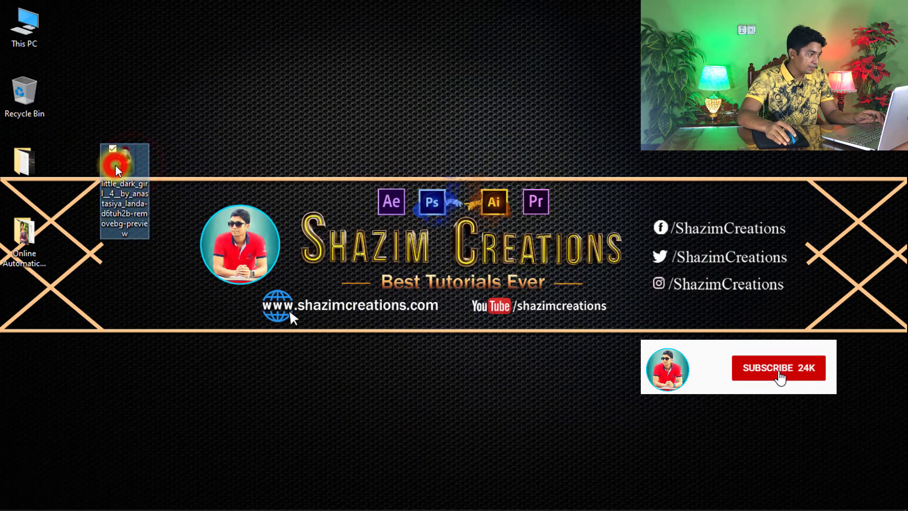
scroll(444, 128, "up", 5)
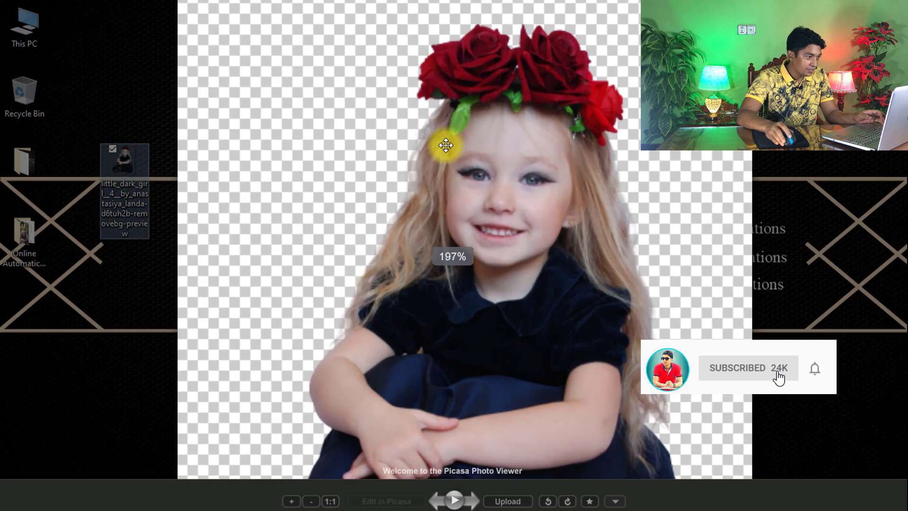
scroll(447, 145, "down", 2)
scroll(453, 63, "up", 5)
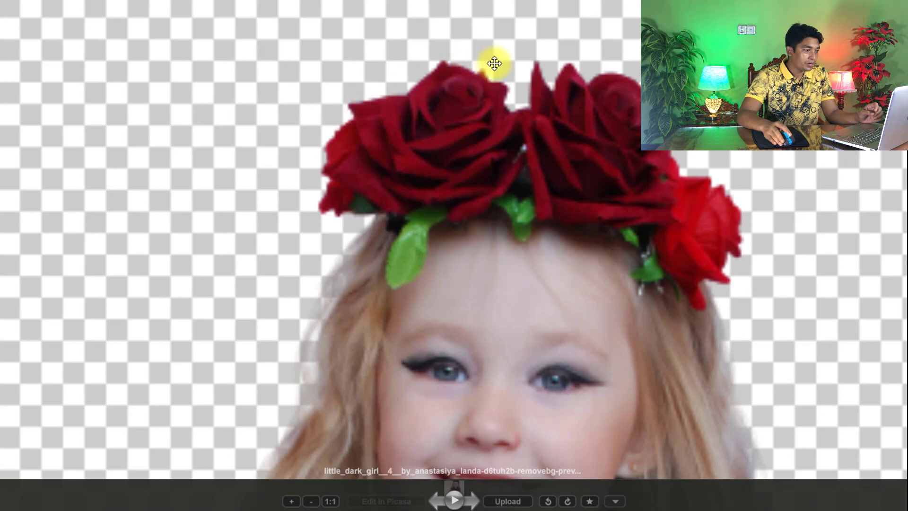
scroll(490, 61, "down", 2)
scroll(637, 176, "down", 2)
scroll(594, 373, "up", 5)
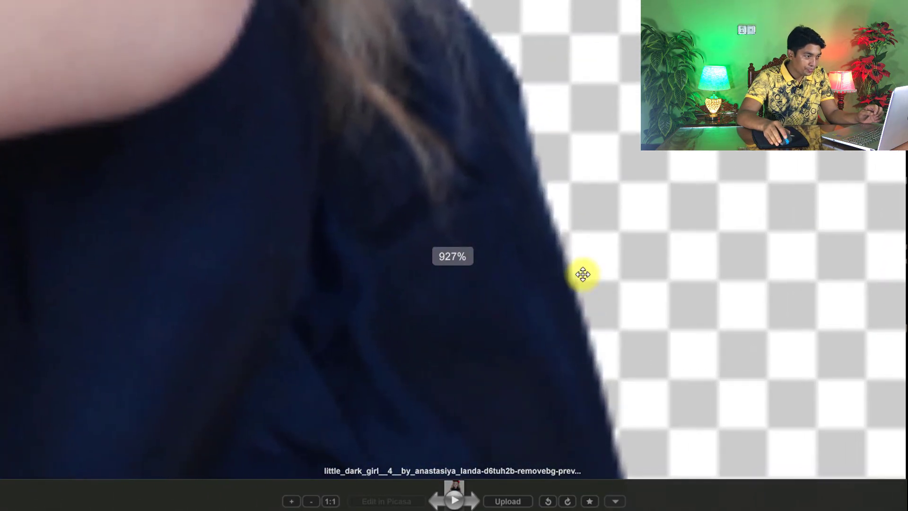
scroll(582, 274, "down", 2)
key("Escape")
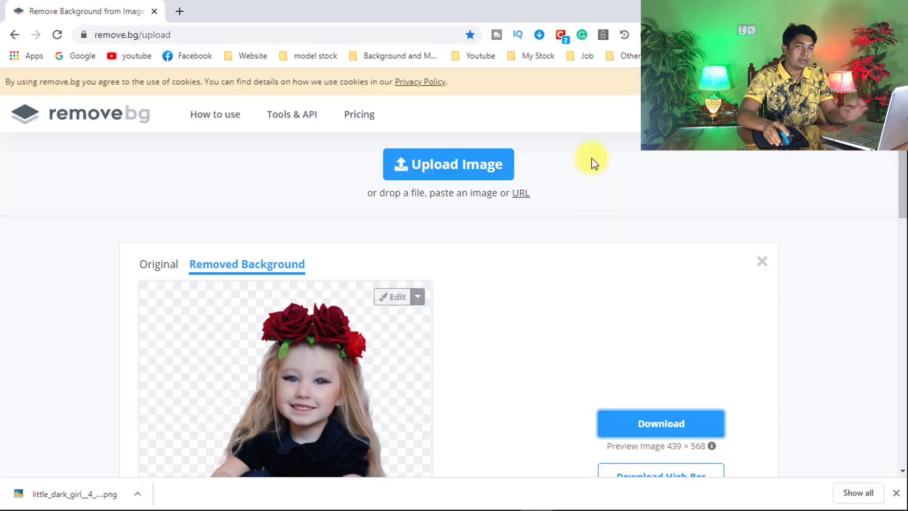
Step: Upload the_summer_19 strawberry-dress photo to remove.bg and review its cut-out
left_click(446, 171)
left_click(567, 170)
left_click(581, 377)
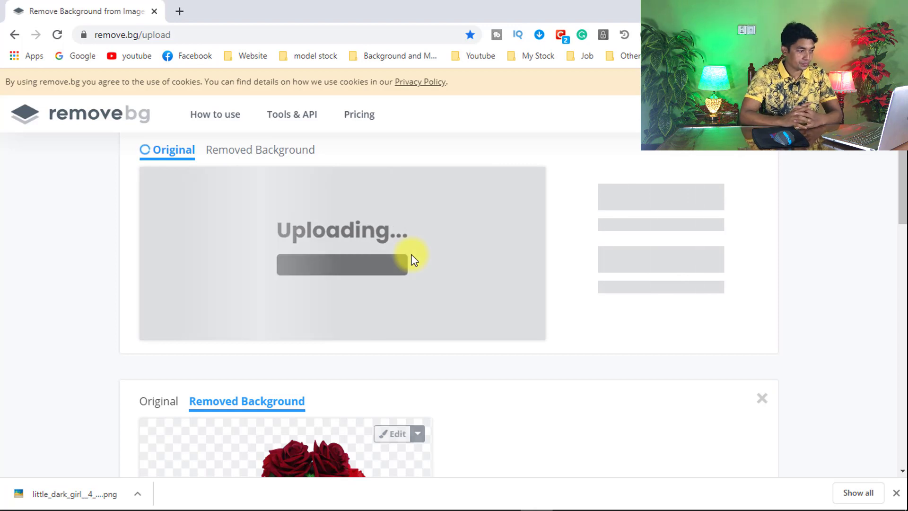
scroll(288, 238, "down", 1)
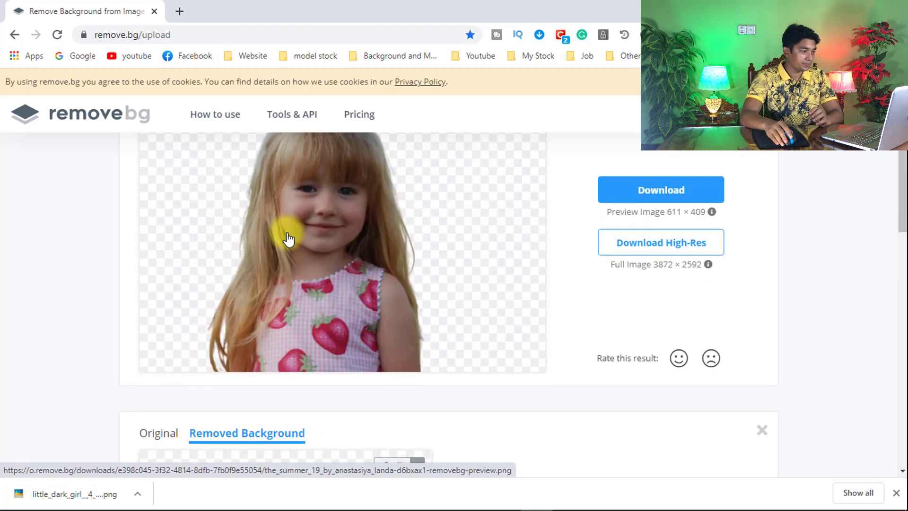
scroll(295, 246, "up", 2)
scroll(397, 263, "down", 1)
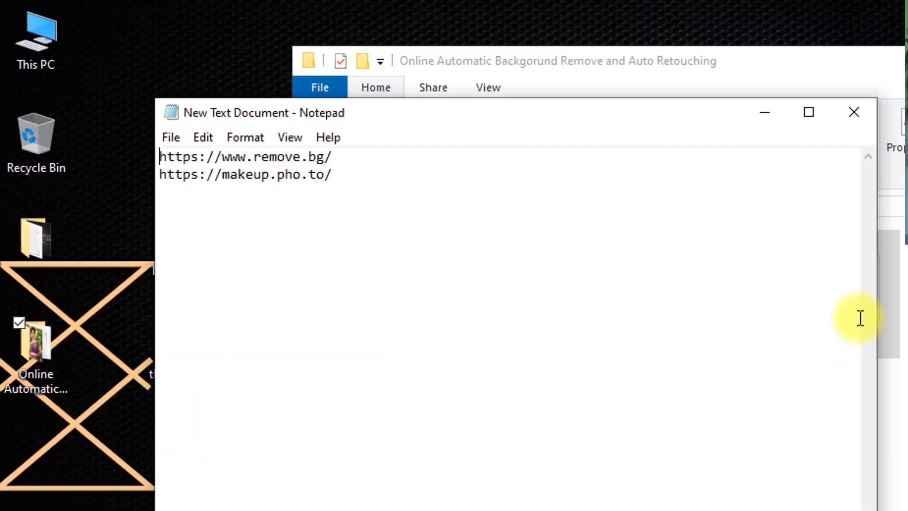
Step: Copy the makeup.pho.to address from the notes and load it in a new tab
triple_click(259, 176)
key("ctrl+c")
left_click(765, 113)
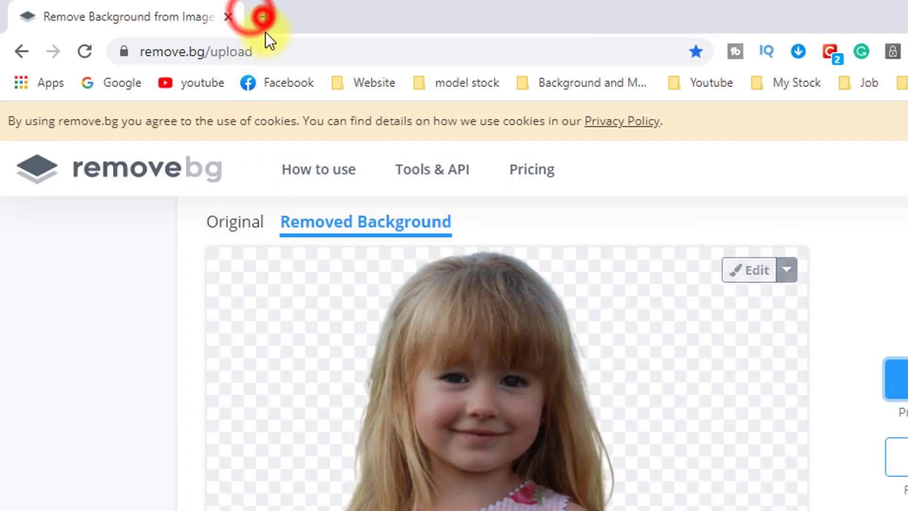
left_click(262, 17)
left_click(269, 44)
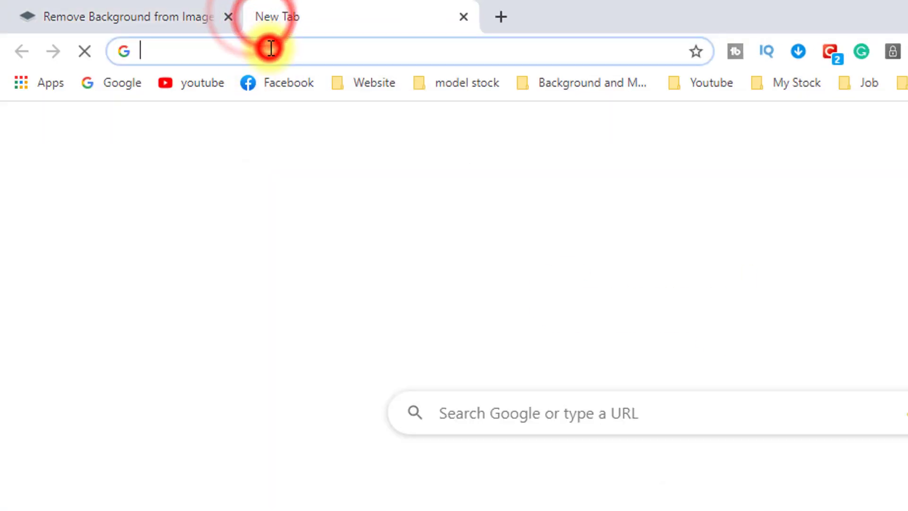
key("ctrl+v")
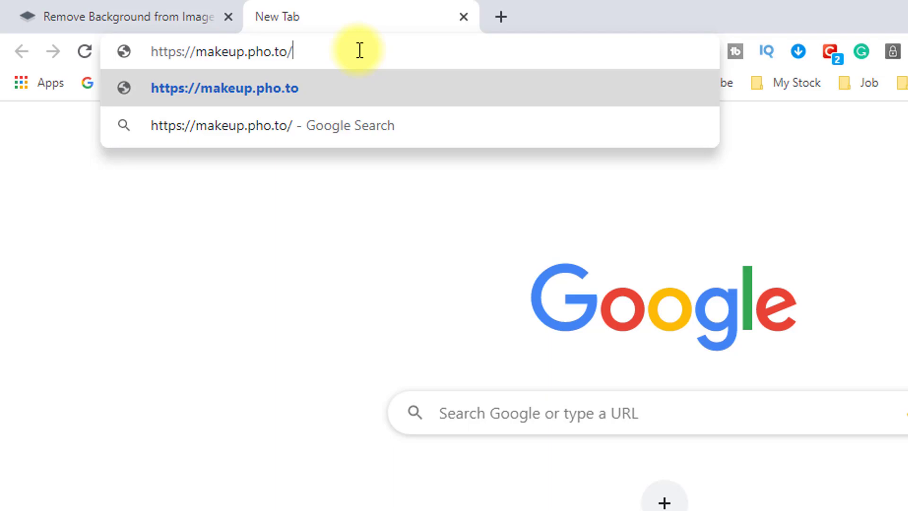
key("Return")
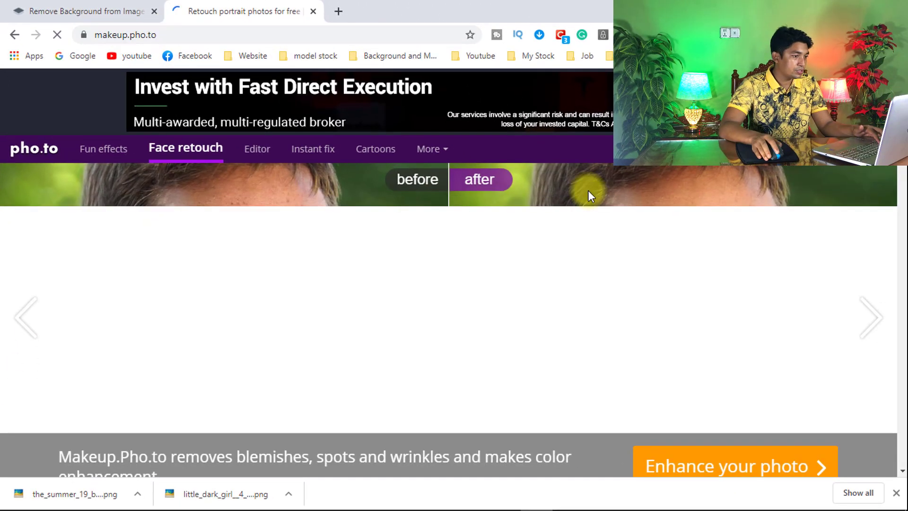
scroll(591, 196, "down", 1)
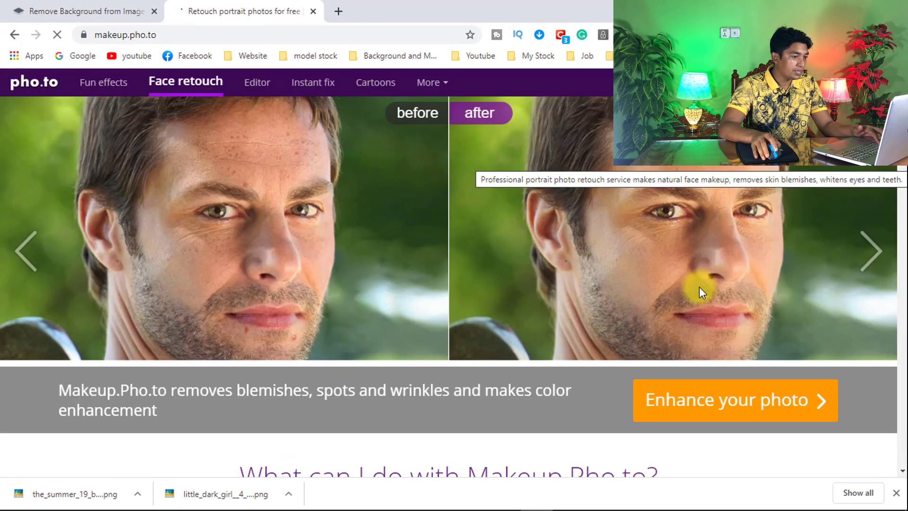
scroll(695, 395, "down", 1)
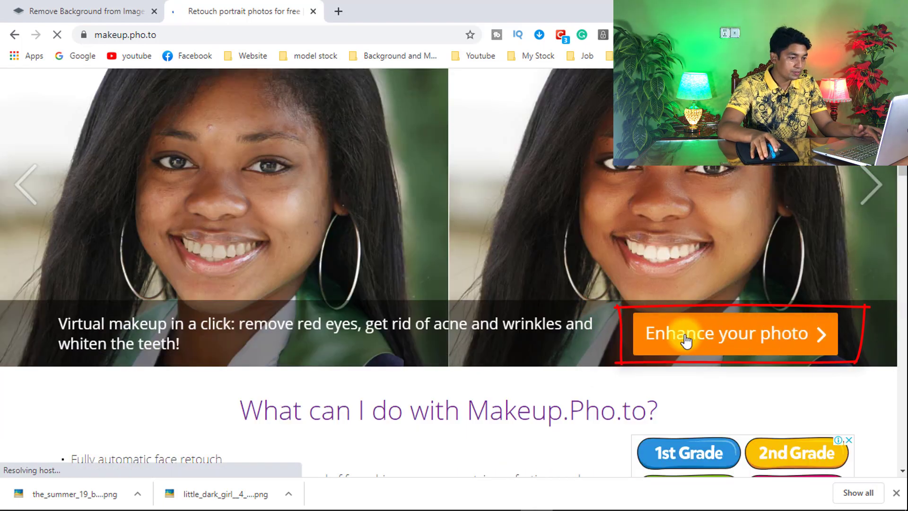
Step: Choose Enhance your photo, upload from computer, and open the sari portrait file
left_click(709, 338)
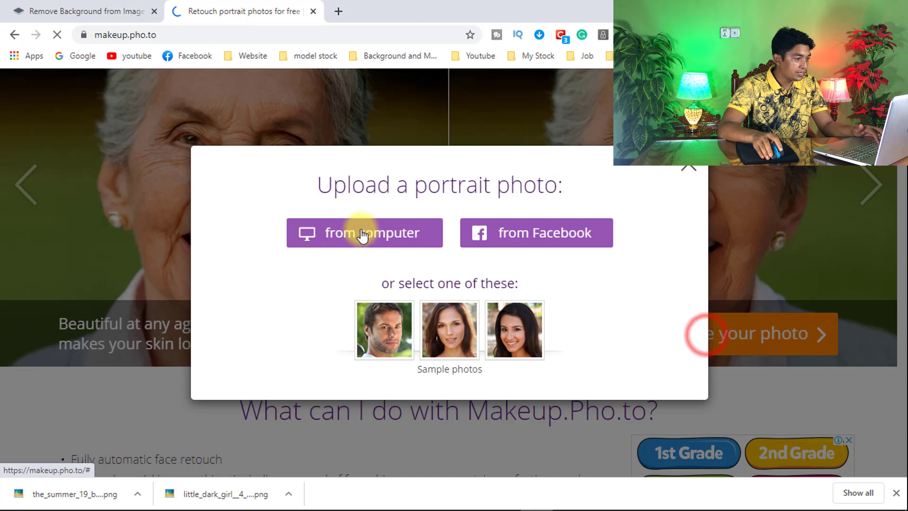
left_click(385, 240)
left_click(412, 156)
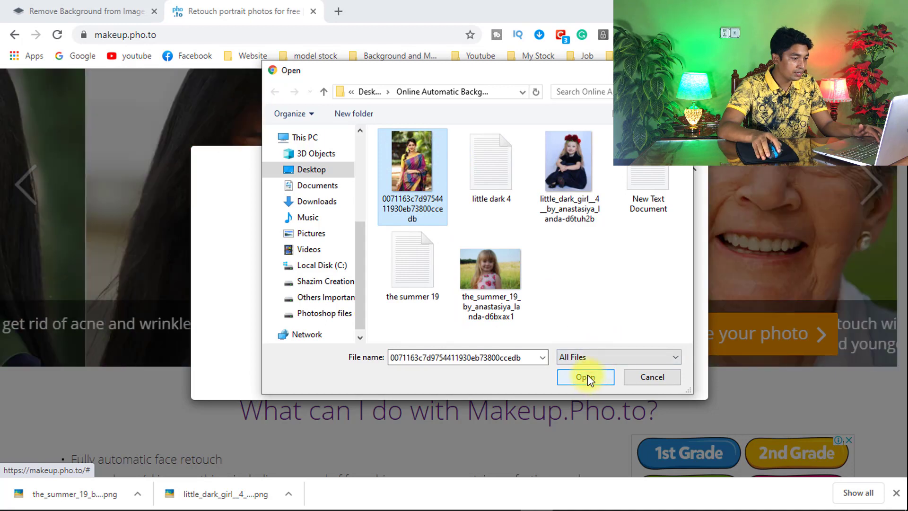
left_click(587, 376)
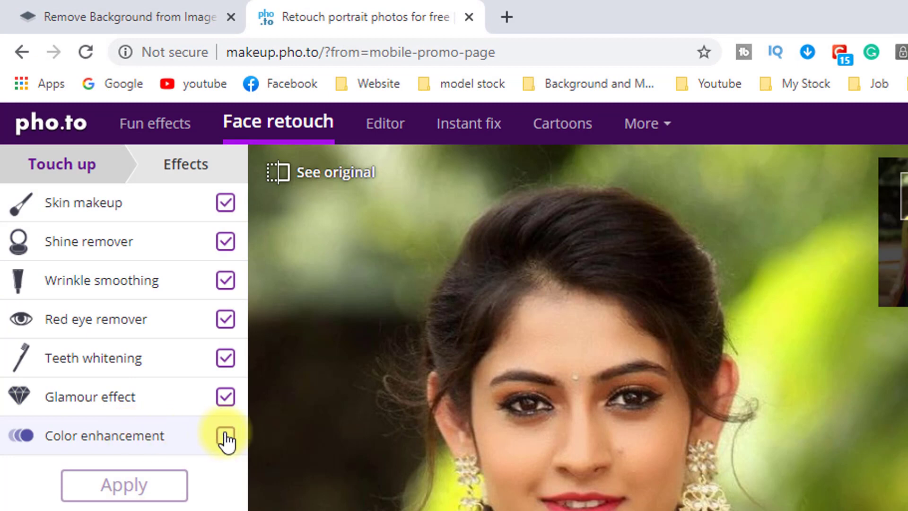
Step: Add Color enhancement, apply the touch-ups, then zoom in and compare with the original
left_click(225, 438)
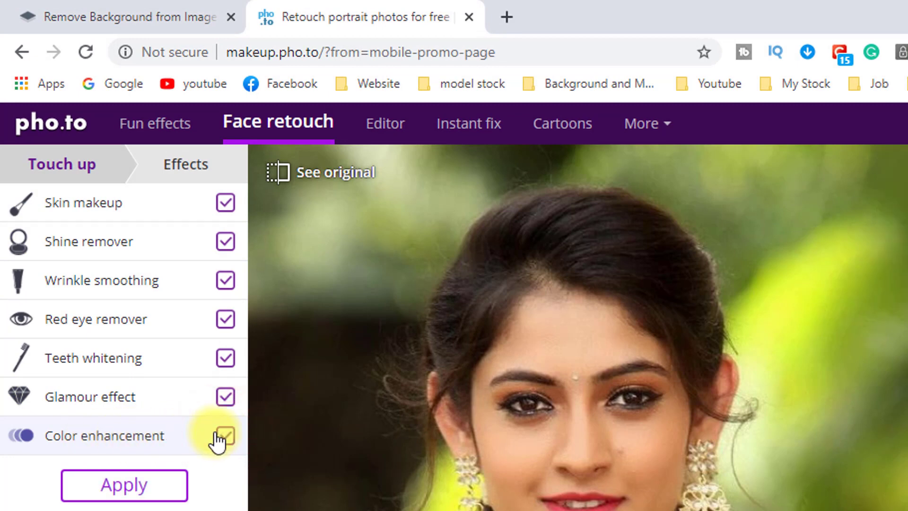
left_click(117, 491)
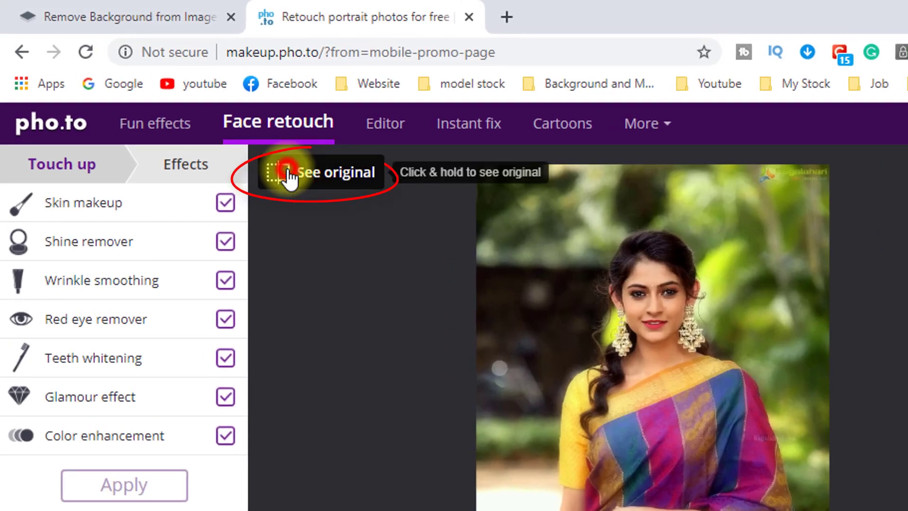
left_click(289, 179)
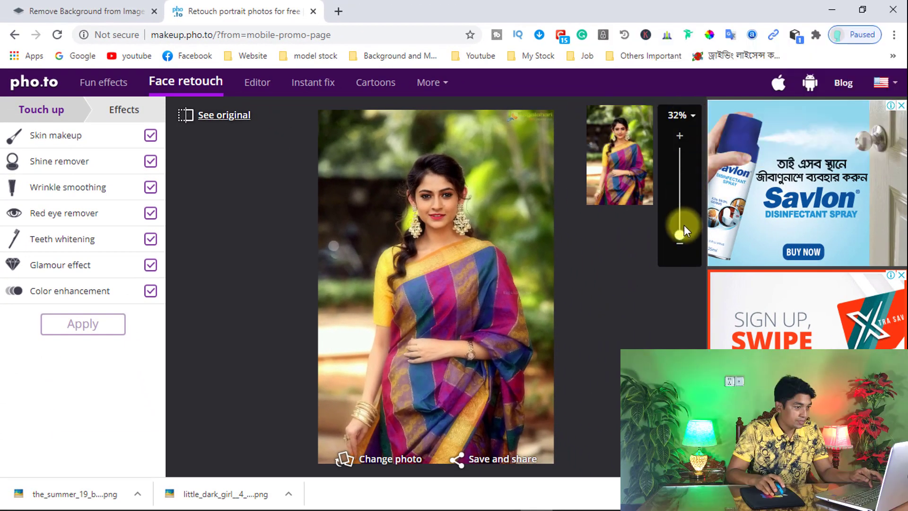
left_click(679, 135)
left_click(645, 81)
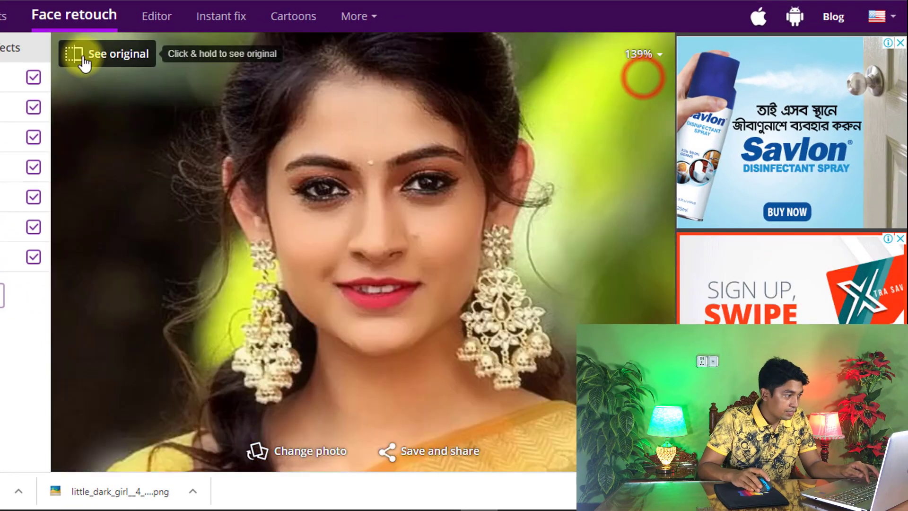
left_click(89, 53)
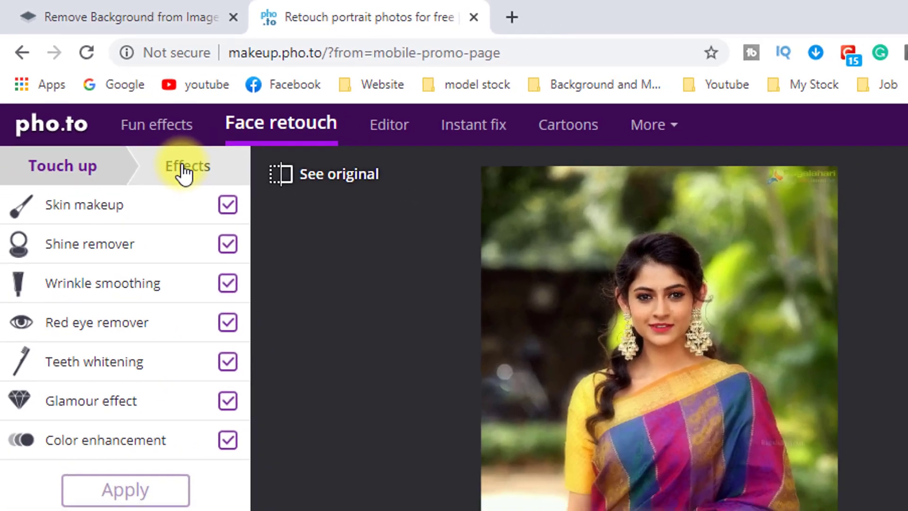
Step: Try retro color effects on the portrait, including Dreamy Retro
left_click(218, 204)
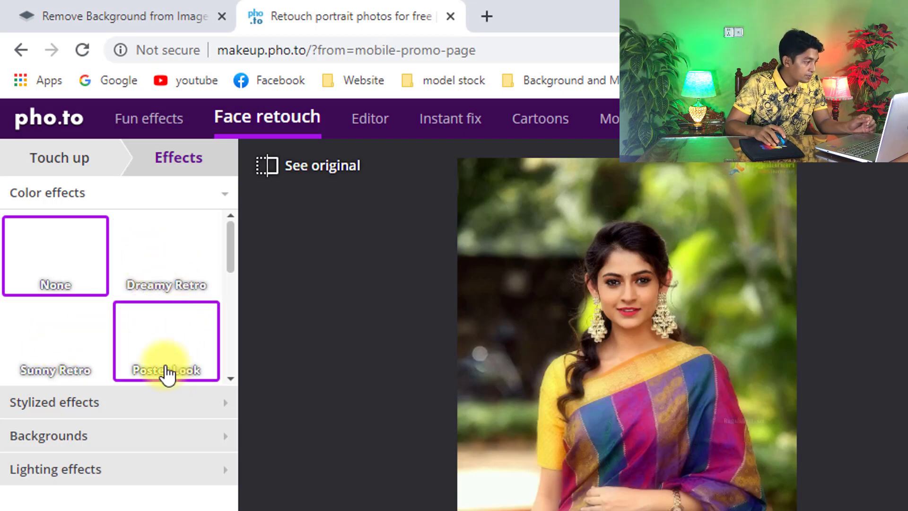
scroll(56, 350, "down", 5)
left_click(55, 339)
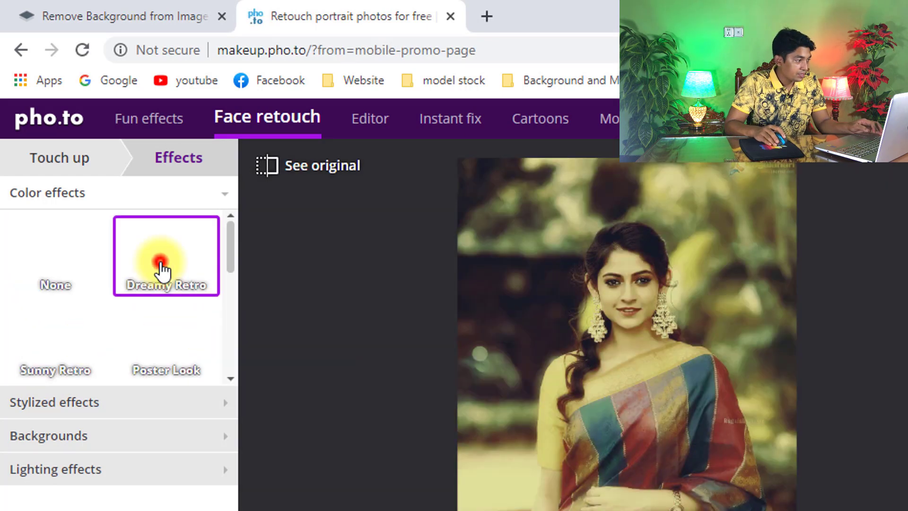
left_click(160, 262)
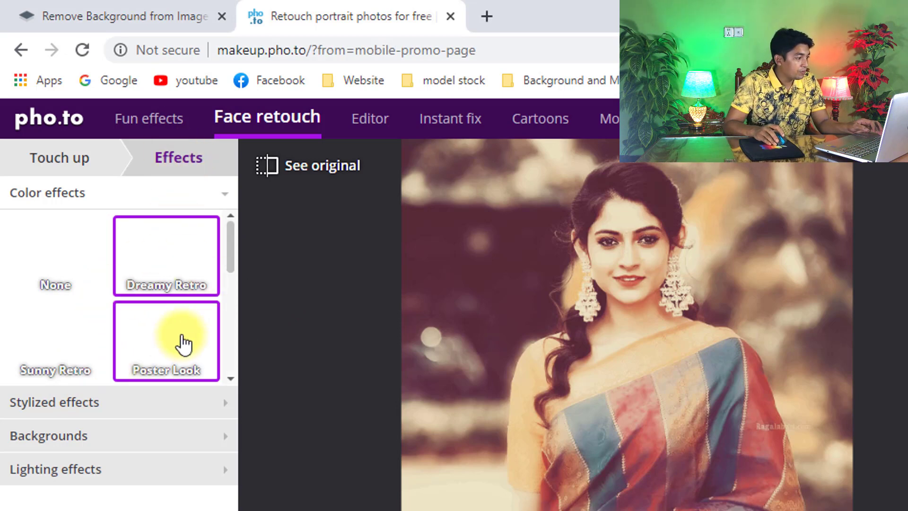
Step: Apply the Rainbow Rays lighting effect and compare it with the original
scroll(170, 347, "down", 3)
left_click(64, 469)
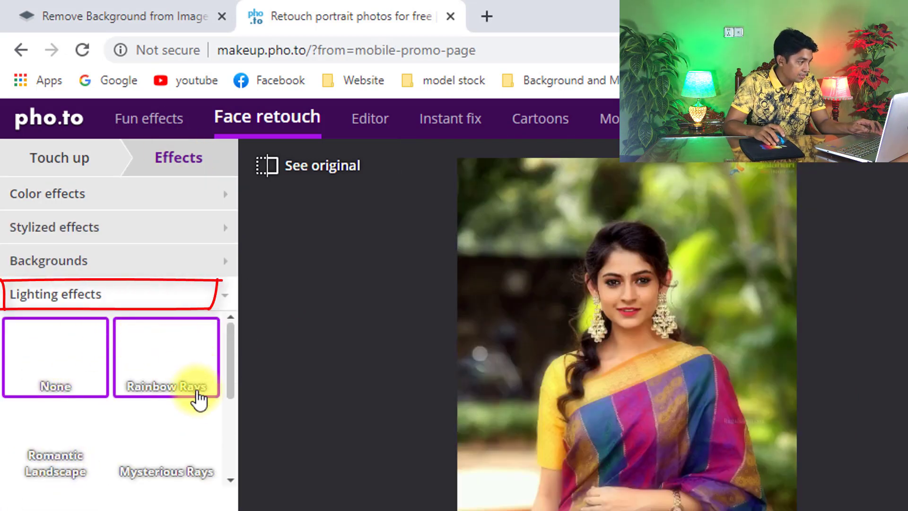
left_click(182, 383)
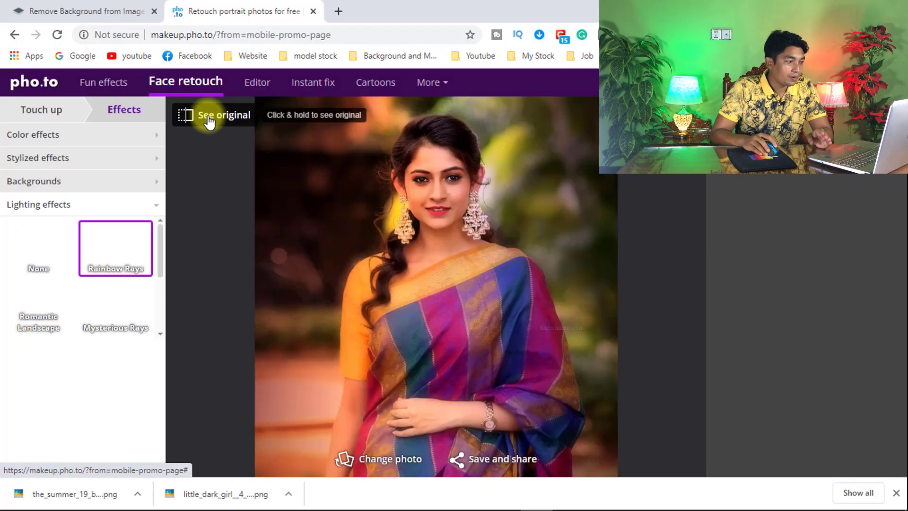
left_click(208, 119)
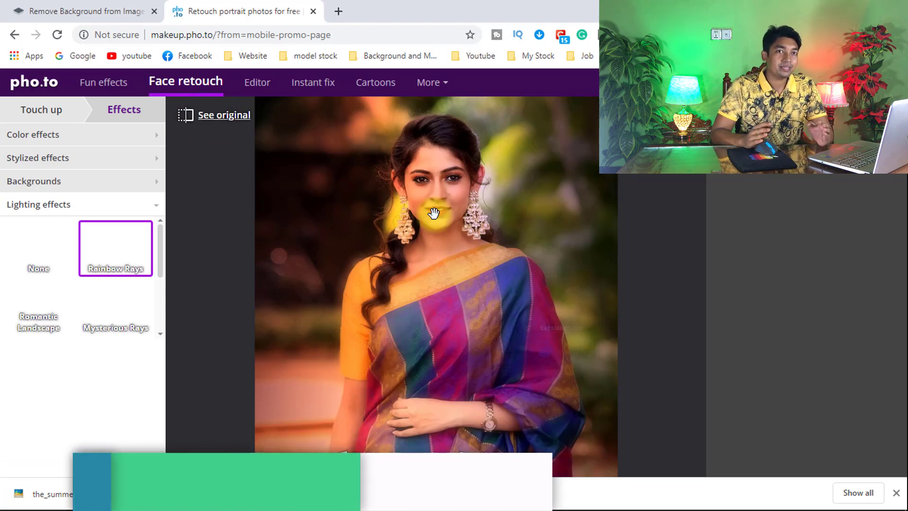
Step: Switch back to the remove.bg results tab
left_click(123, 6)
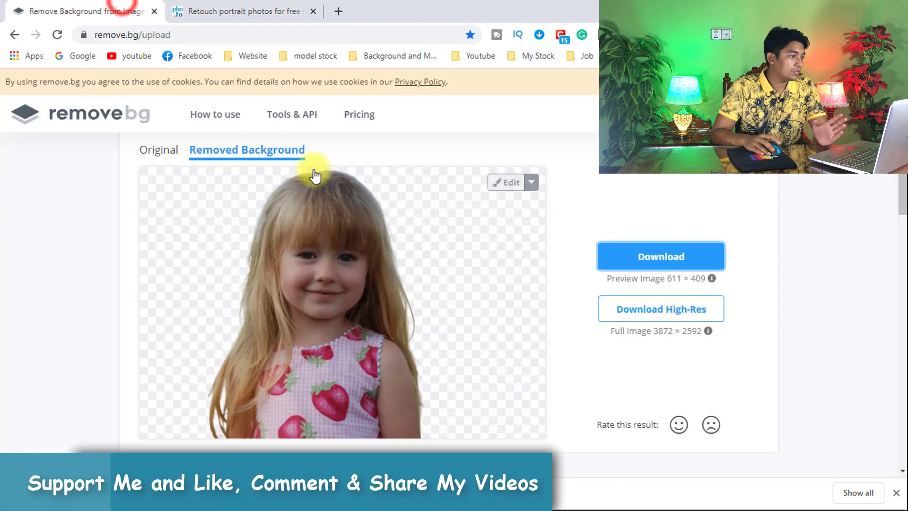
left_click(227, 8)
left_click(152, 6)
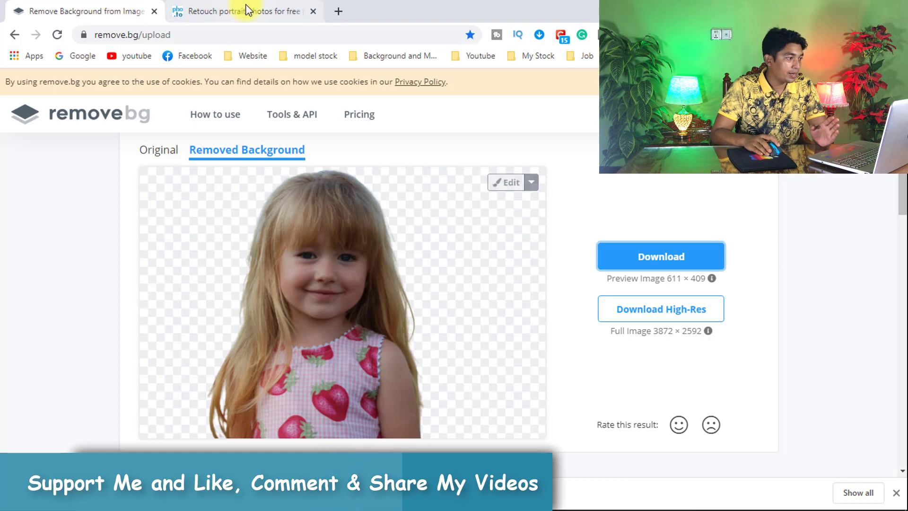